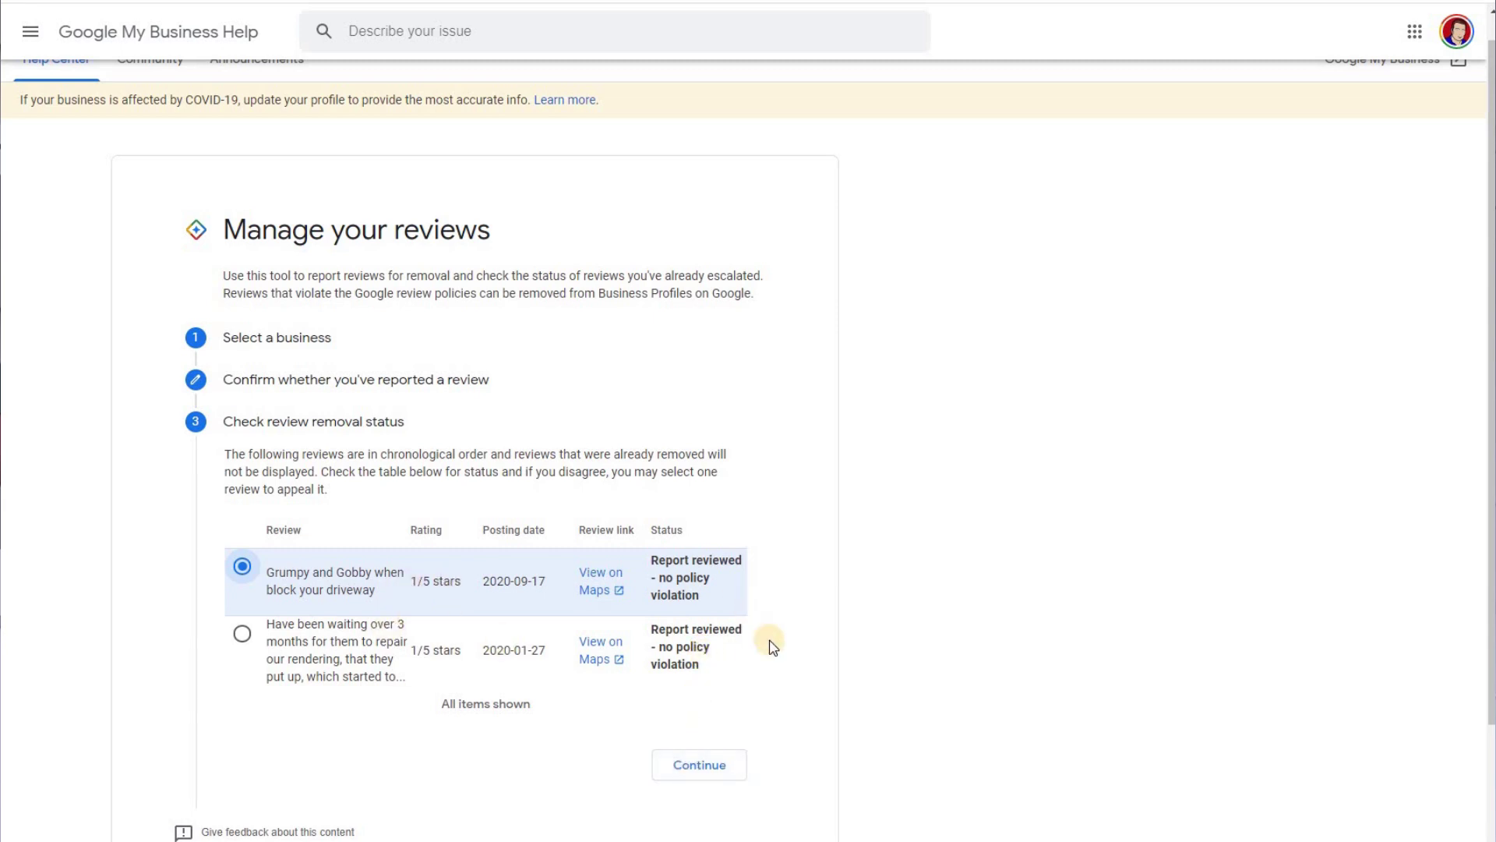
# - Show the Grumpy and Gobby review's outcome, 'Review reported, but not removed', and clear the stray selection
pyautogui.click(715, 768)
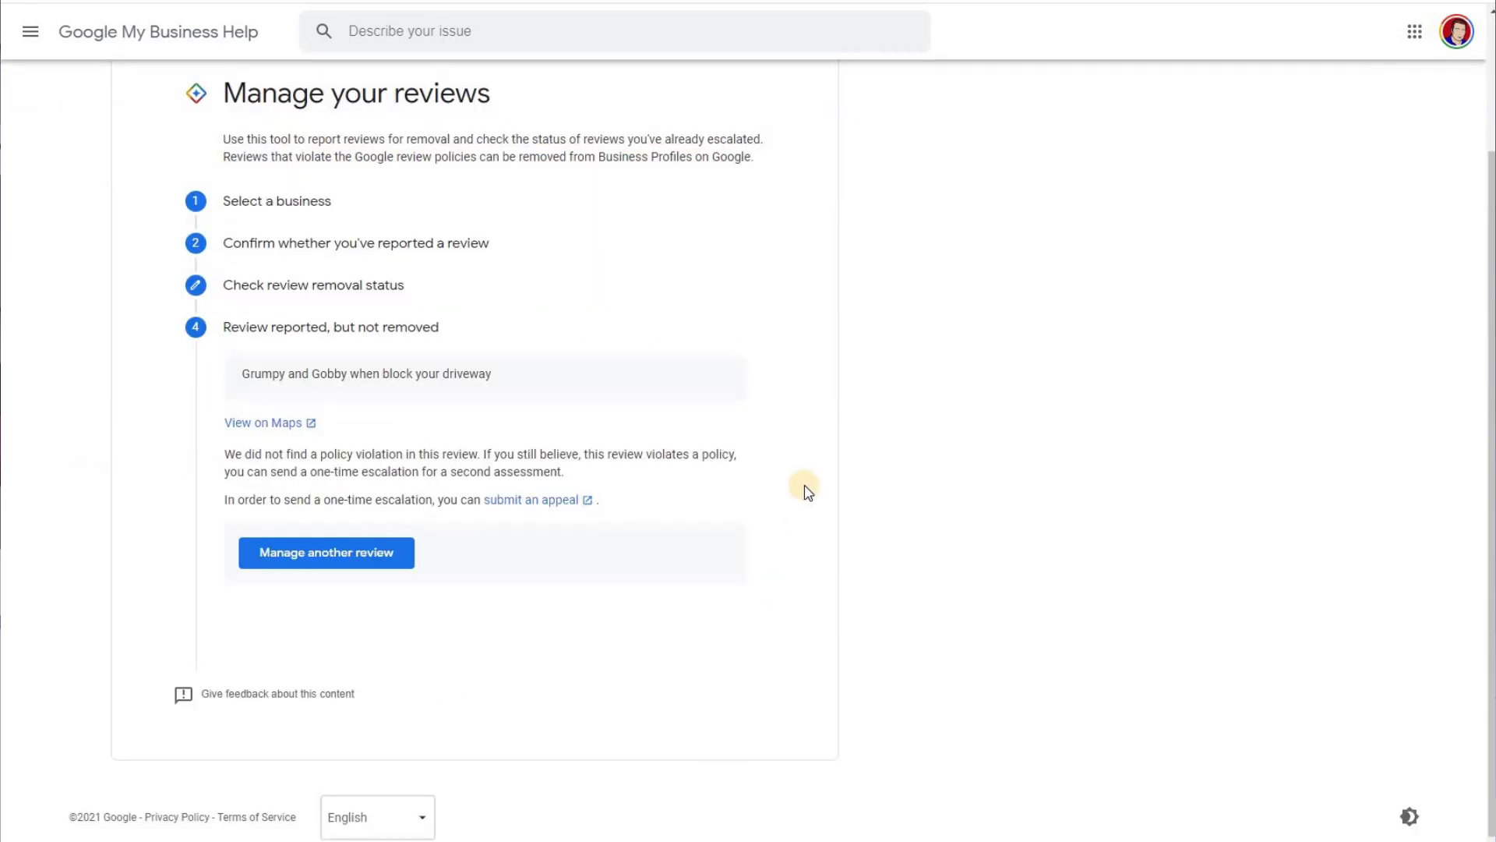
pyautogui.click(346, 421)
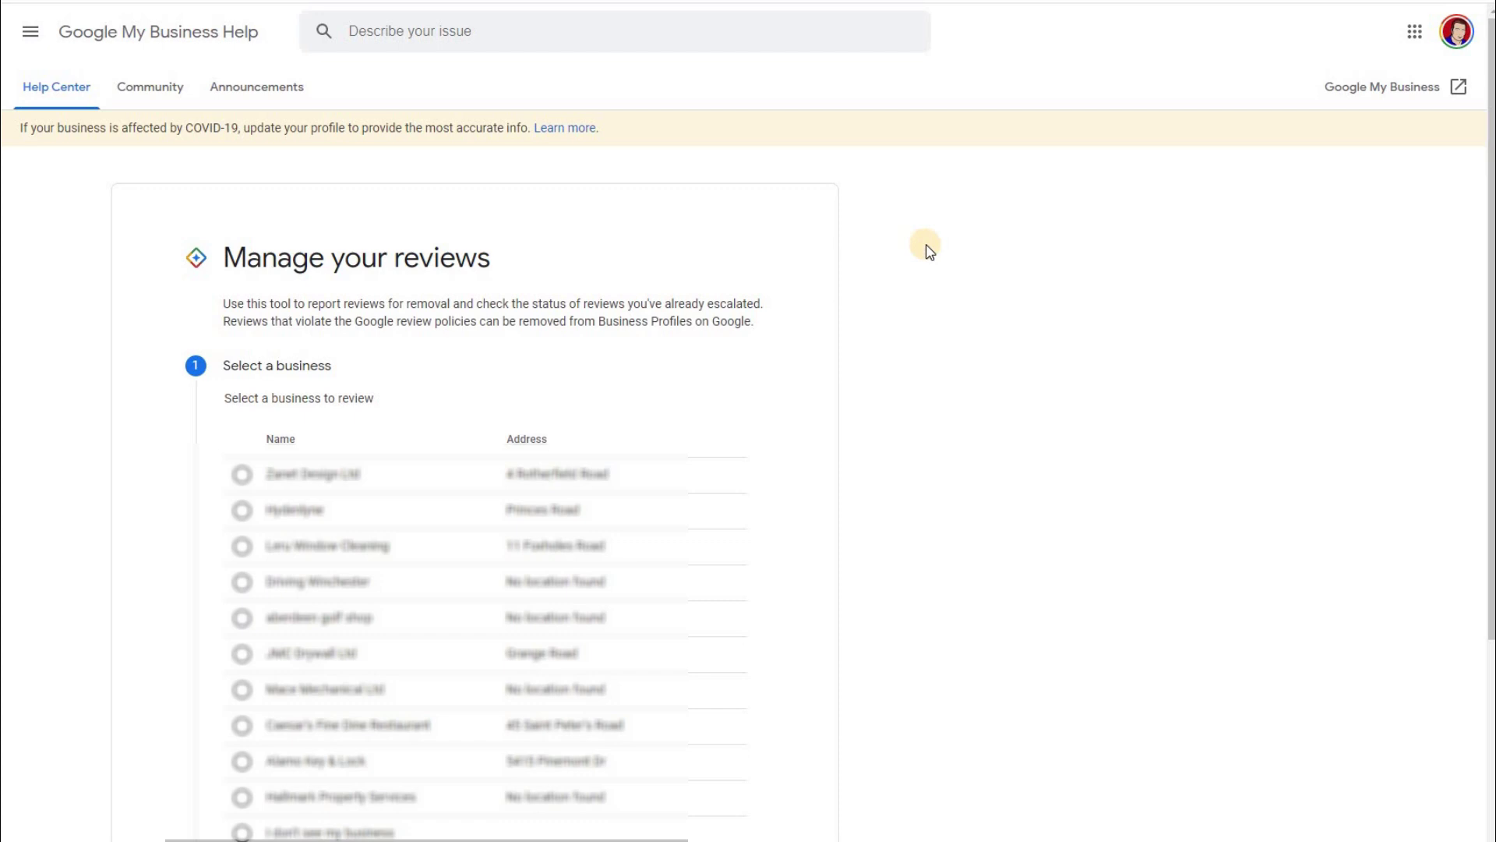
# - Choose the sixth business and 'Report a new review for takedown' to list its reviews
pyautogui.click(241, 655)
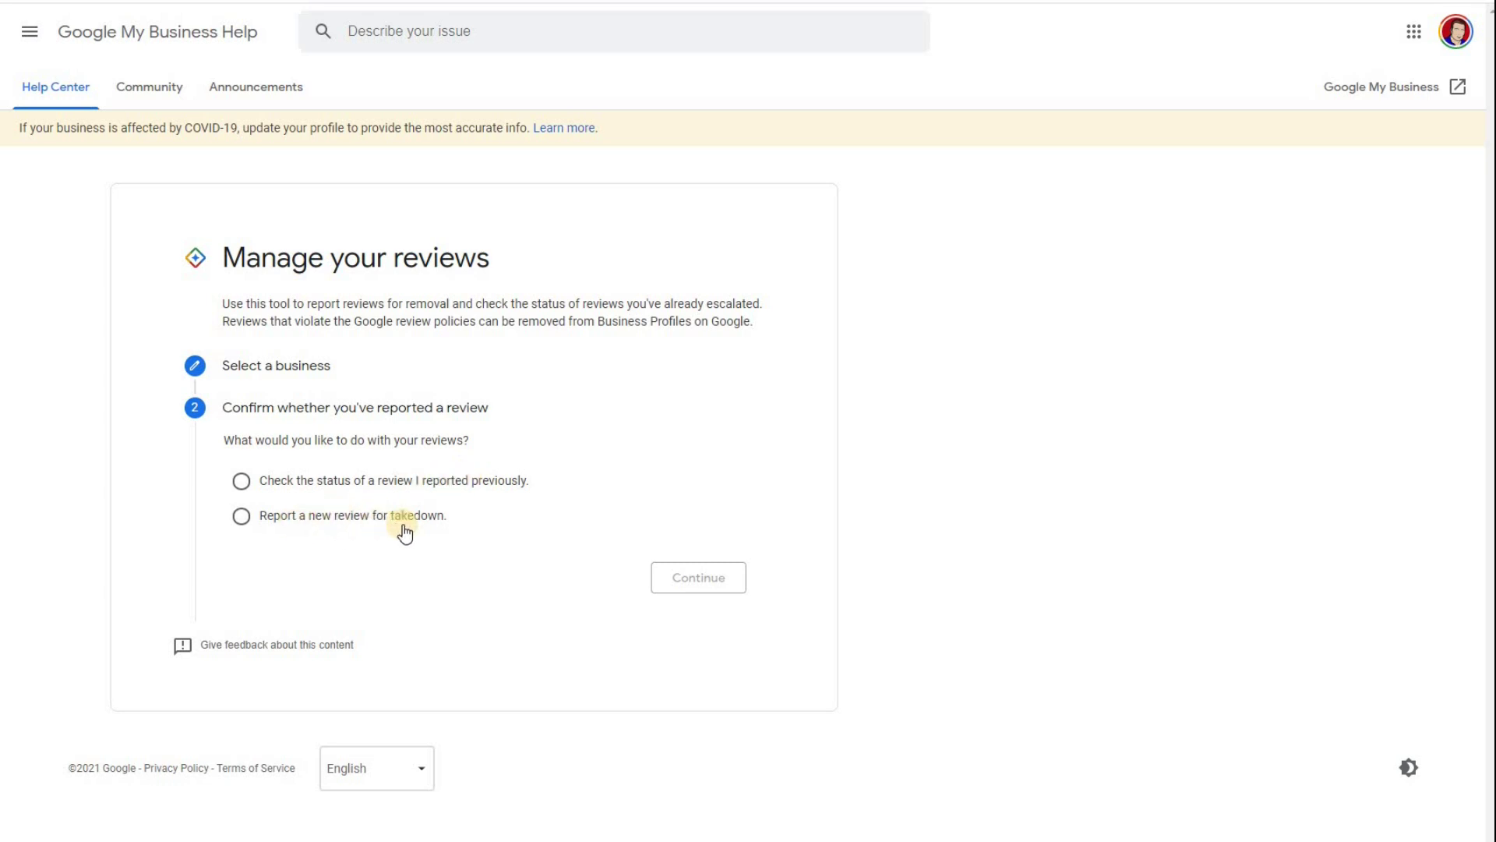
pyautogui.click(241, 516)
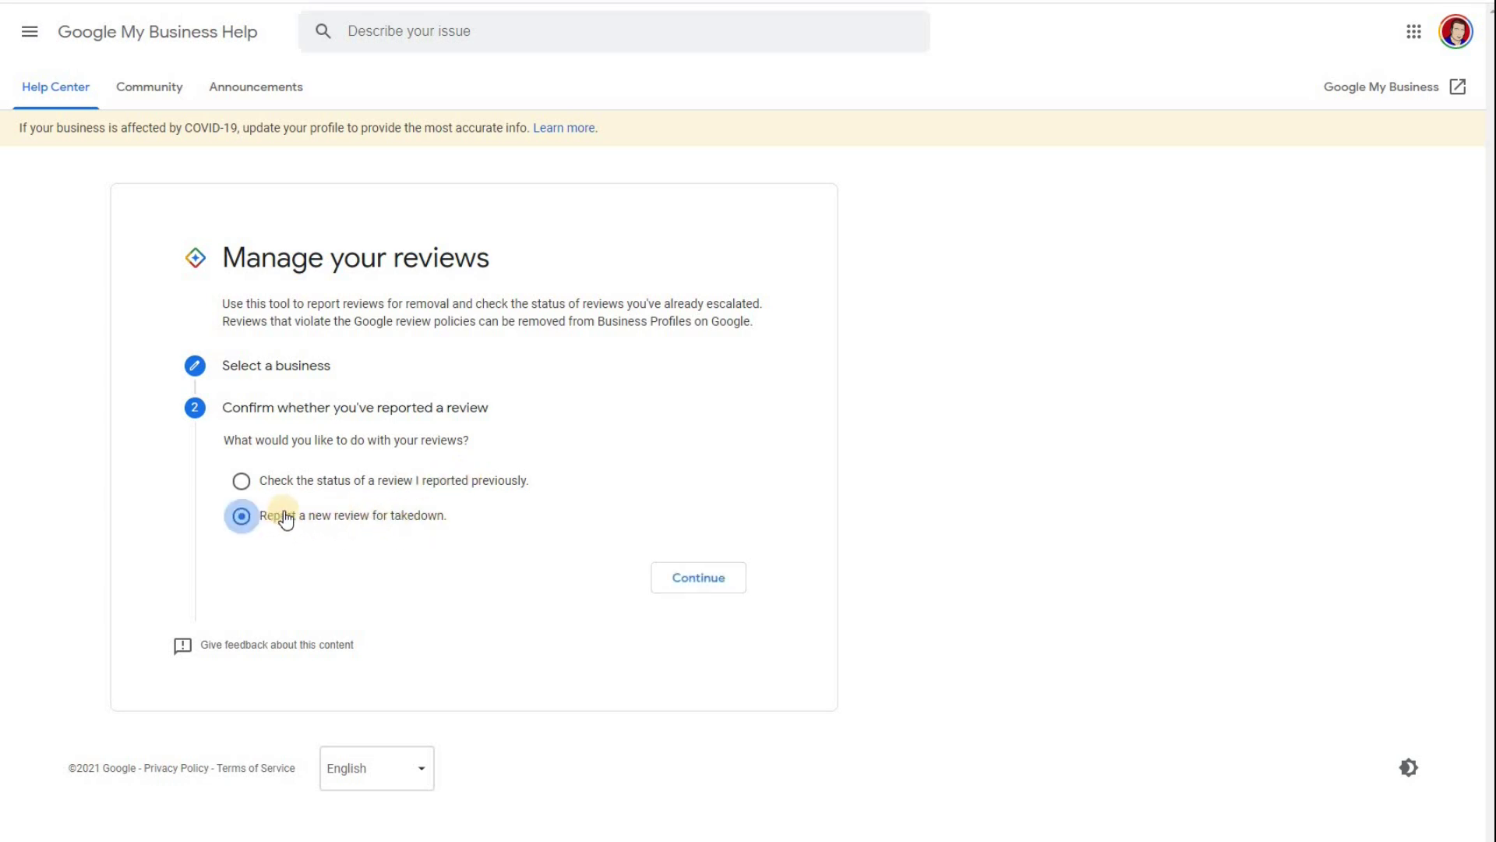
pyautogui.click(707, 577)
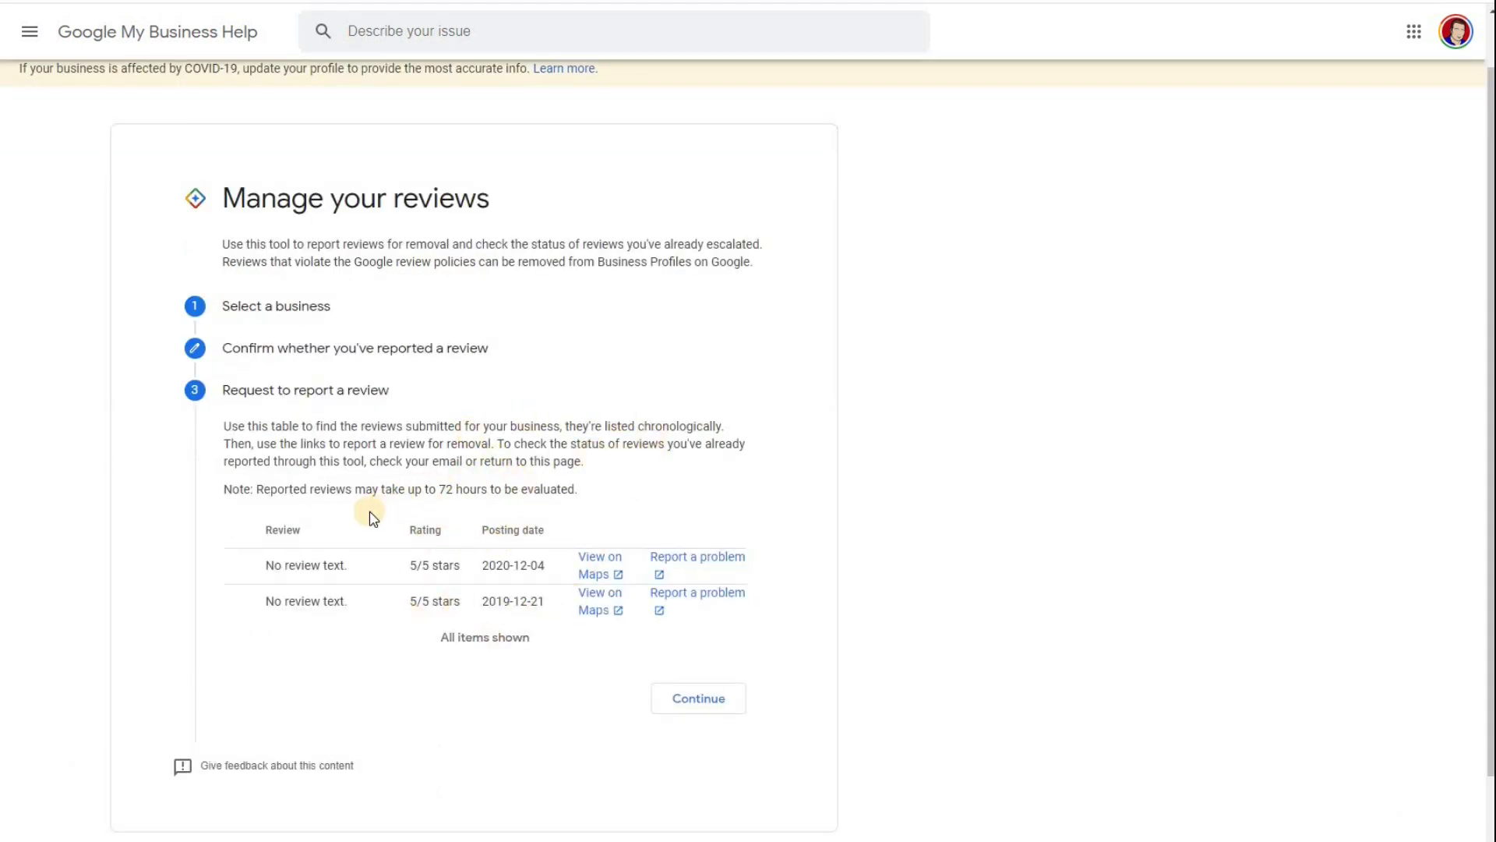
# - Choose 'Check the status of a review I reported previously' to show both no-violation reviews
pyautogui.click(195, 348)
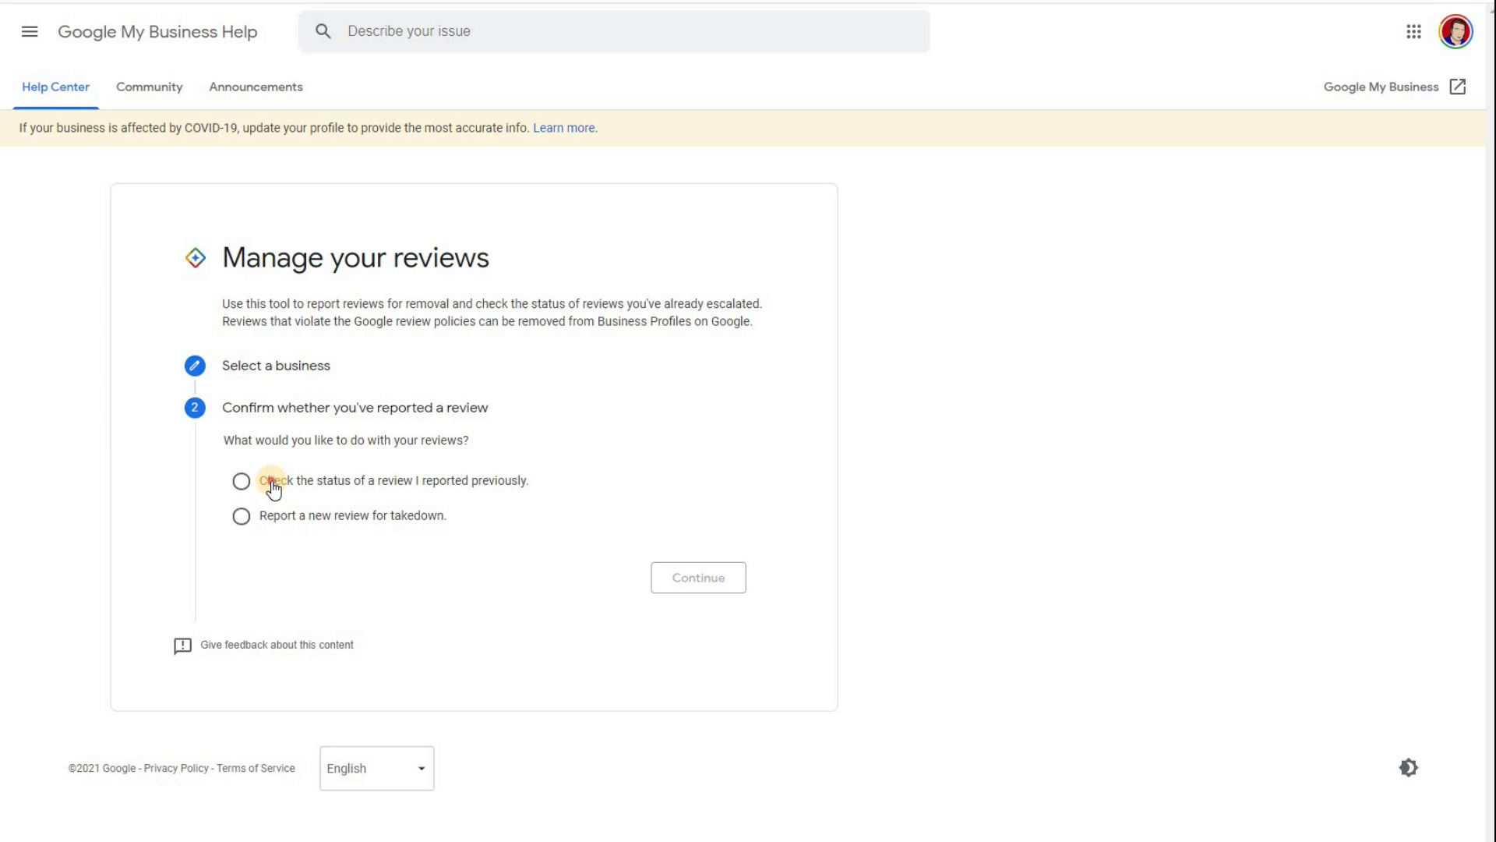
pyautogui.click(272, 481)
pyautogui.click(699, 576)
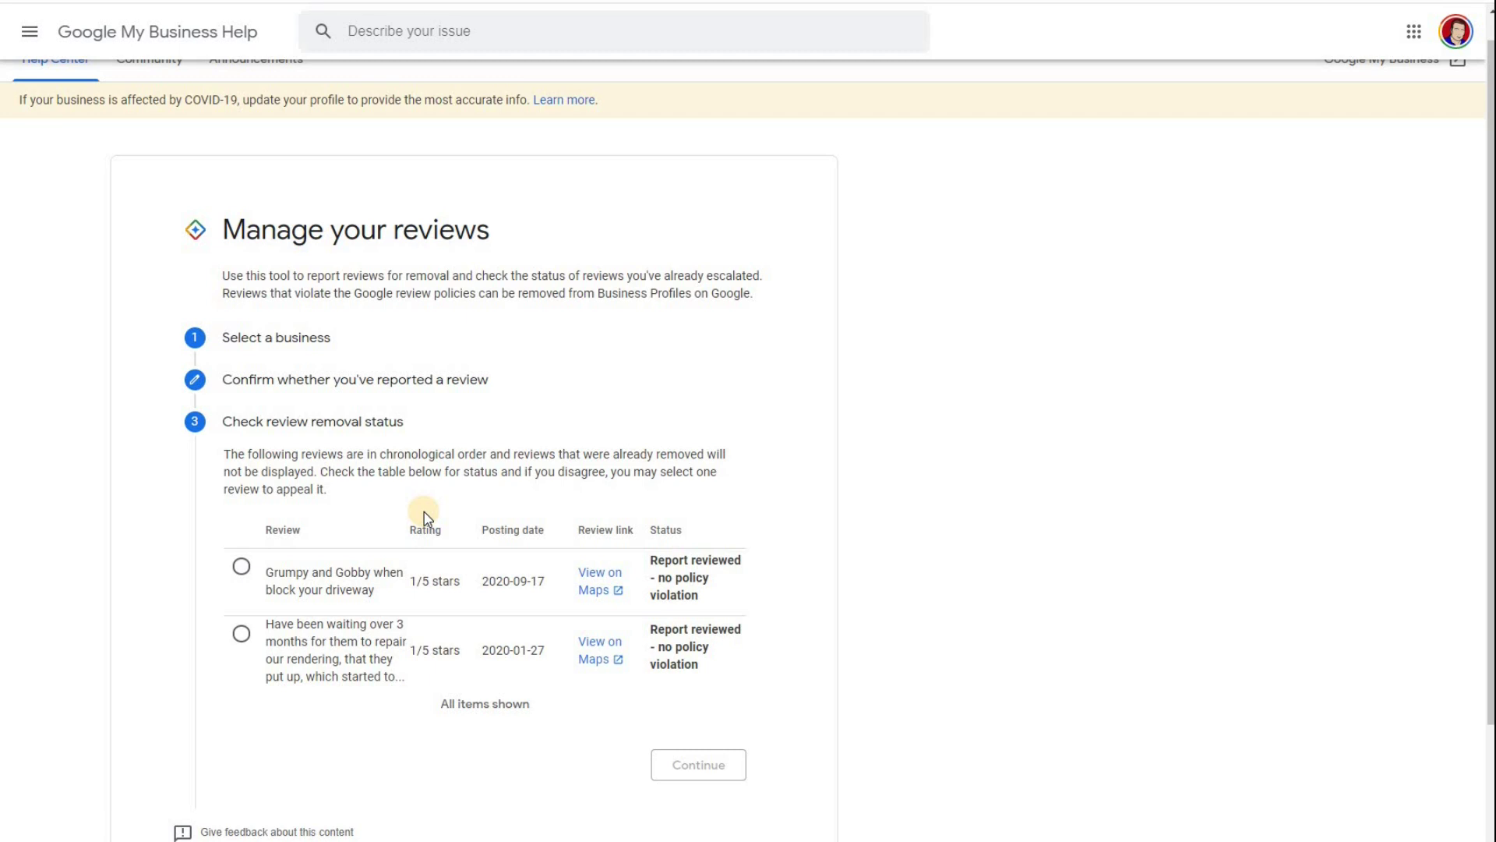
# - Select the Grumpy and Gobby driveway review to see it was reported but not removed
pyautogui.click(242, 568)
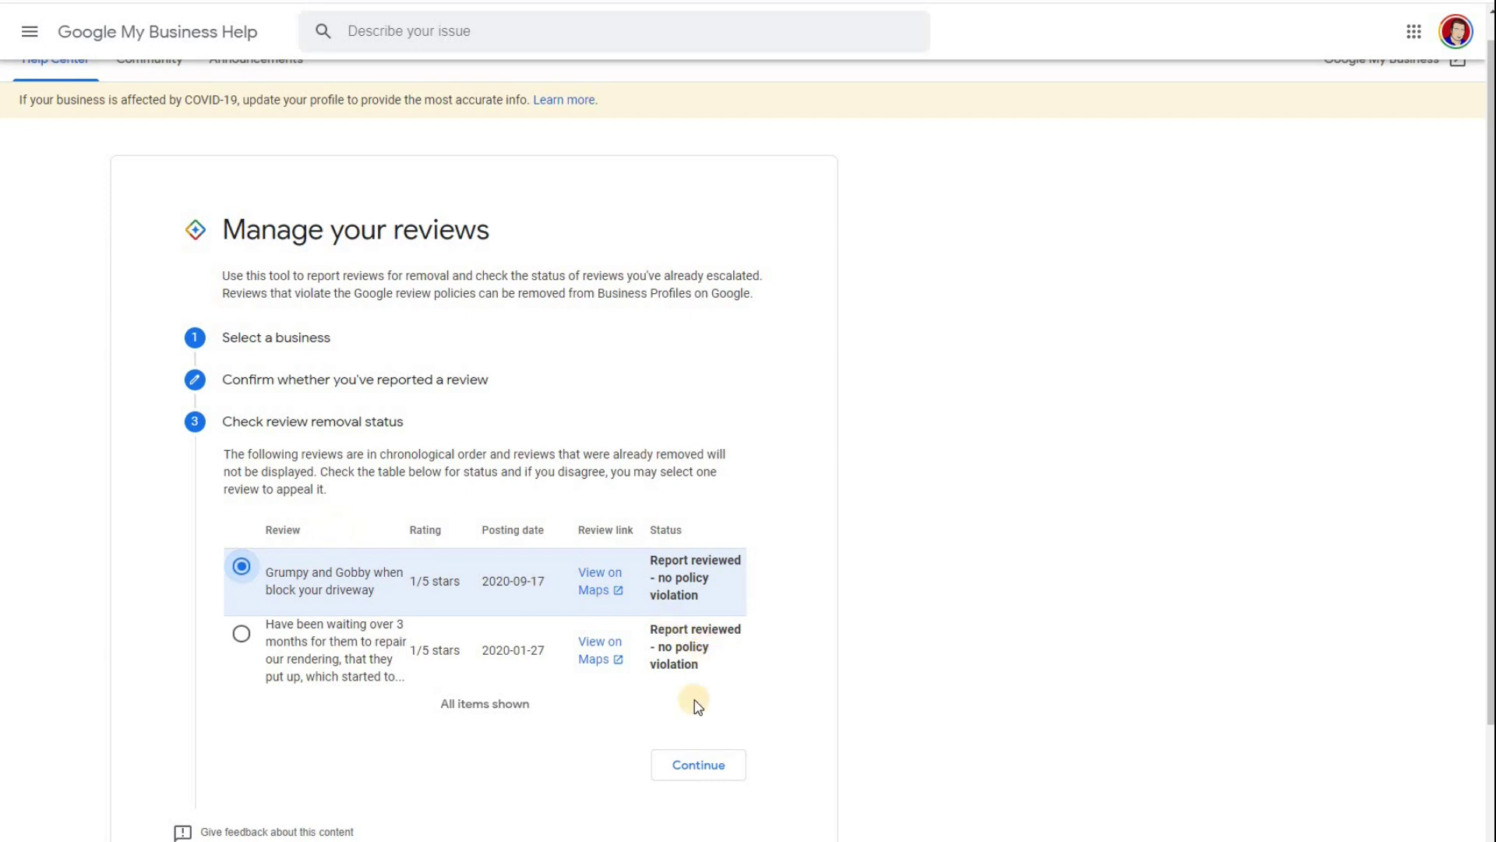
pyautogui.click(709, 766)
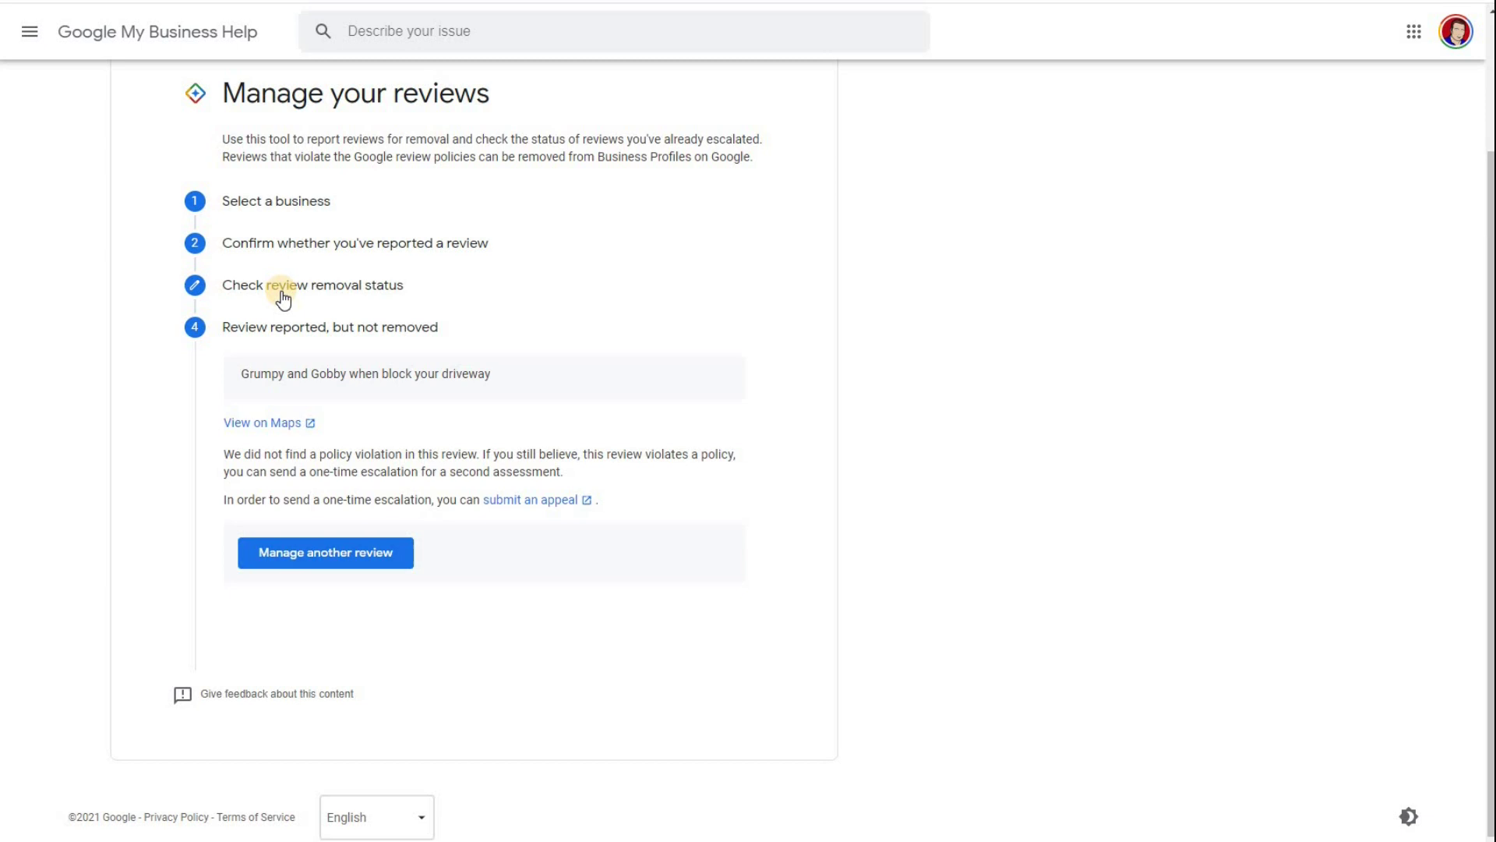
# - Go back through the status table and reopen the 'Confirm whether you've reported a review' question
pyautogui.click(313, 290)
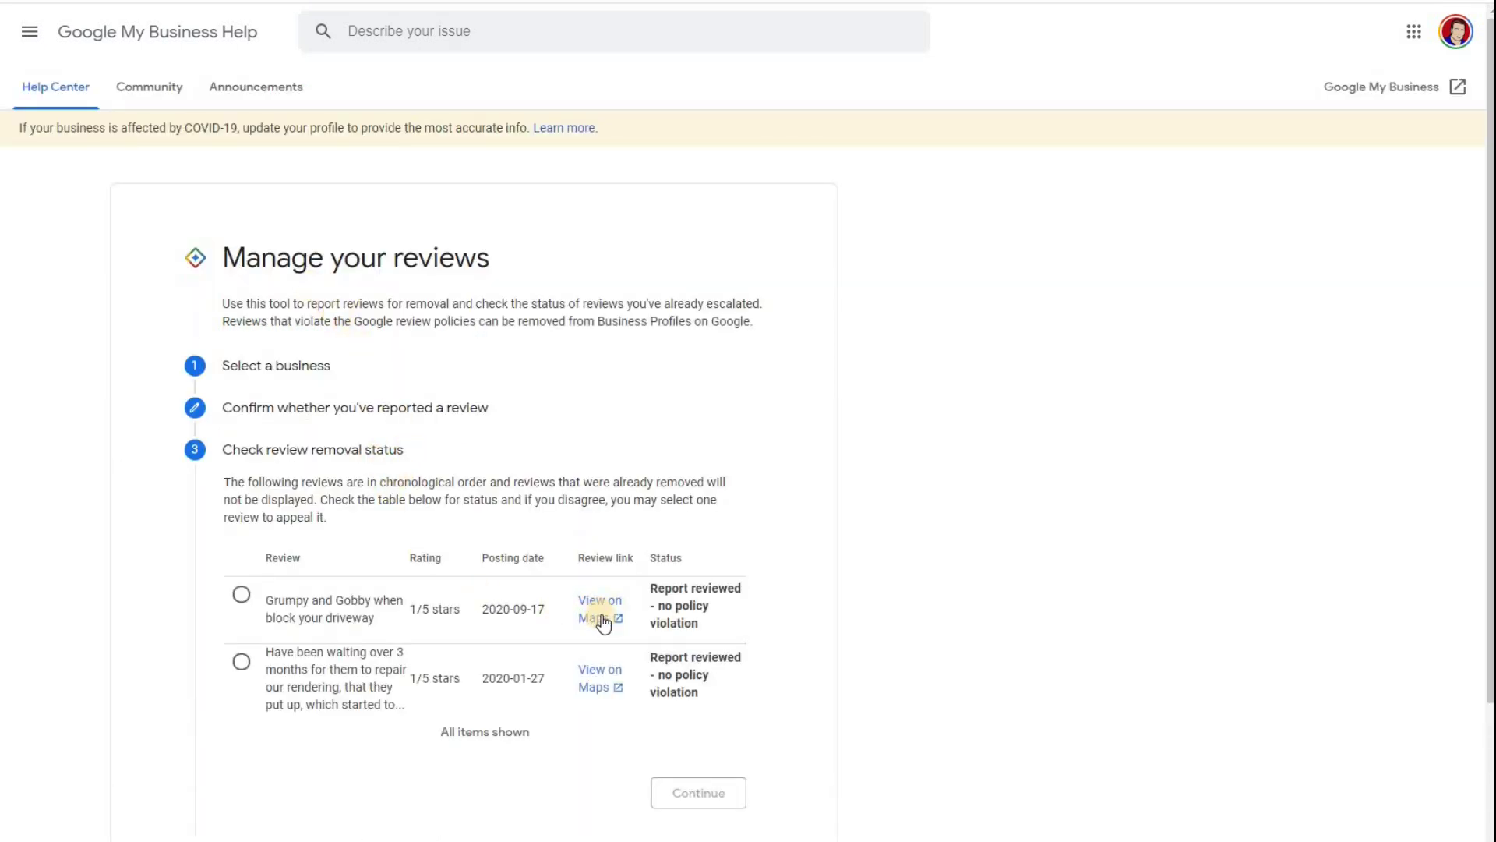
pyautogui.click(240, 410)
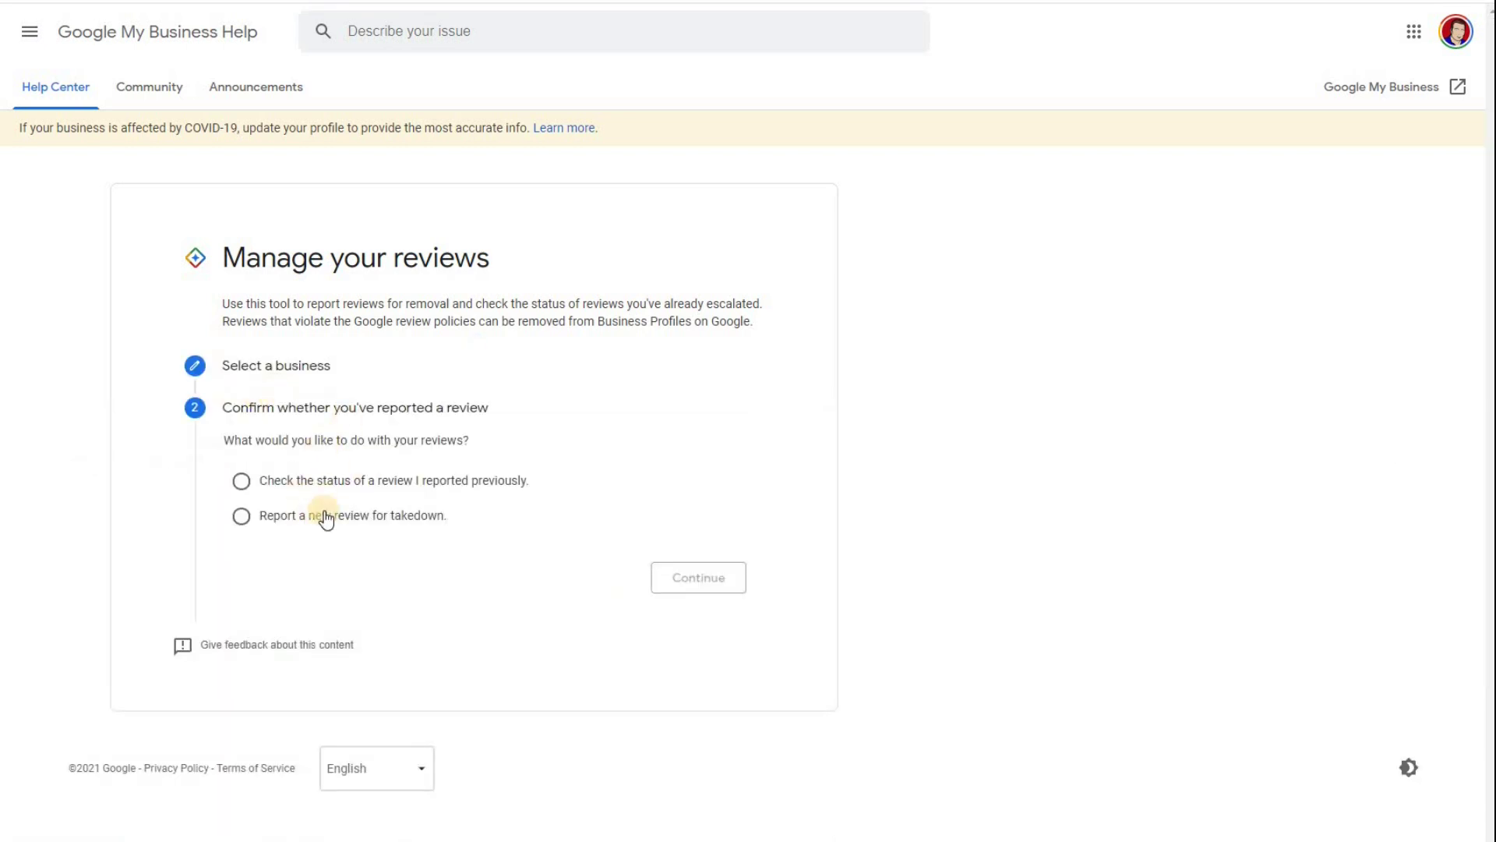